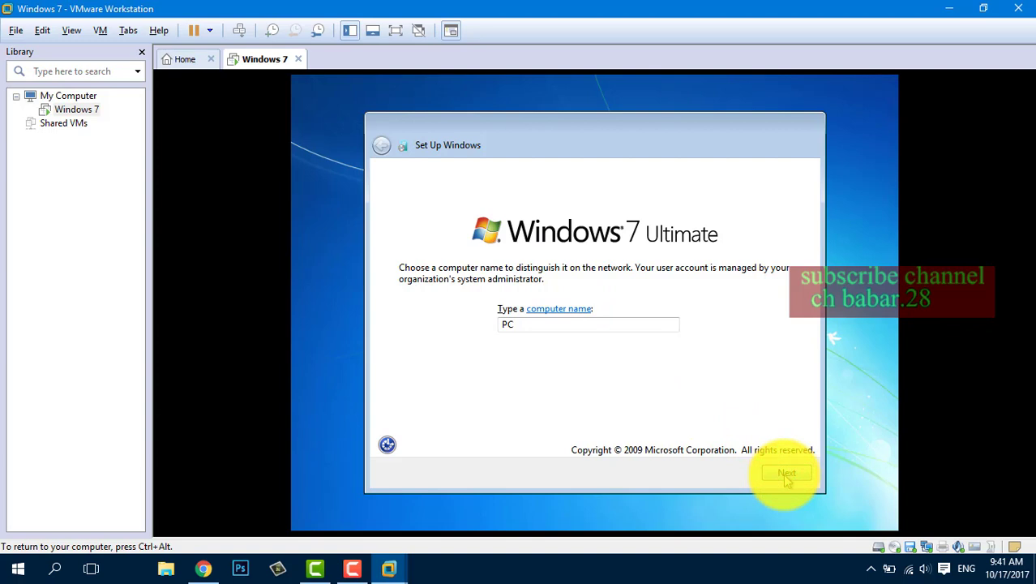
- Check the help on computer names, replace the default computer name with one beginning with "de", and continue the setup
click(838, 480)
click(561, 310)
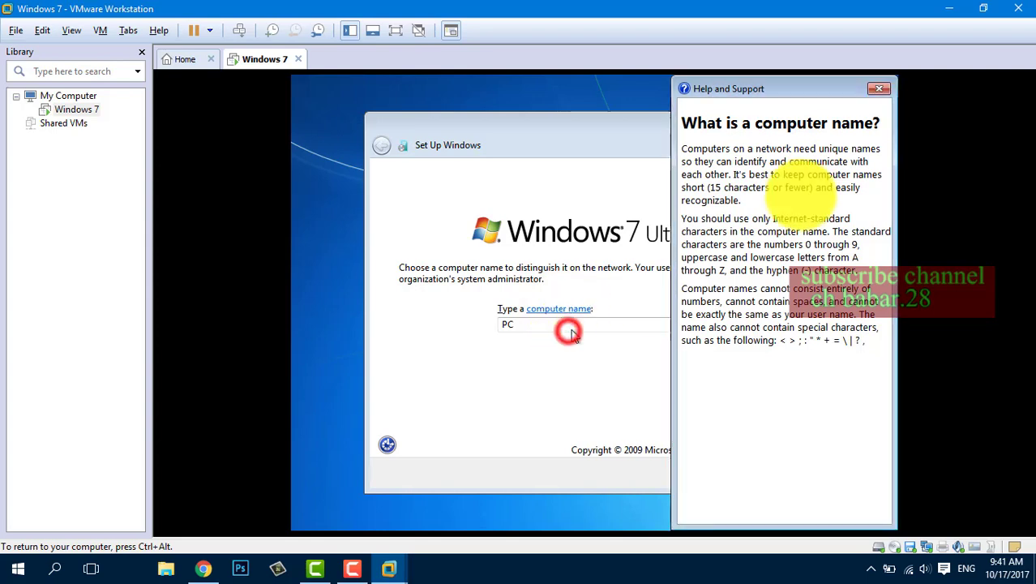
click(881, 89)
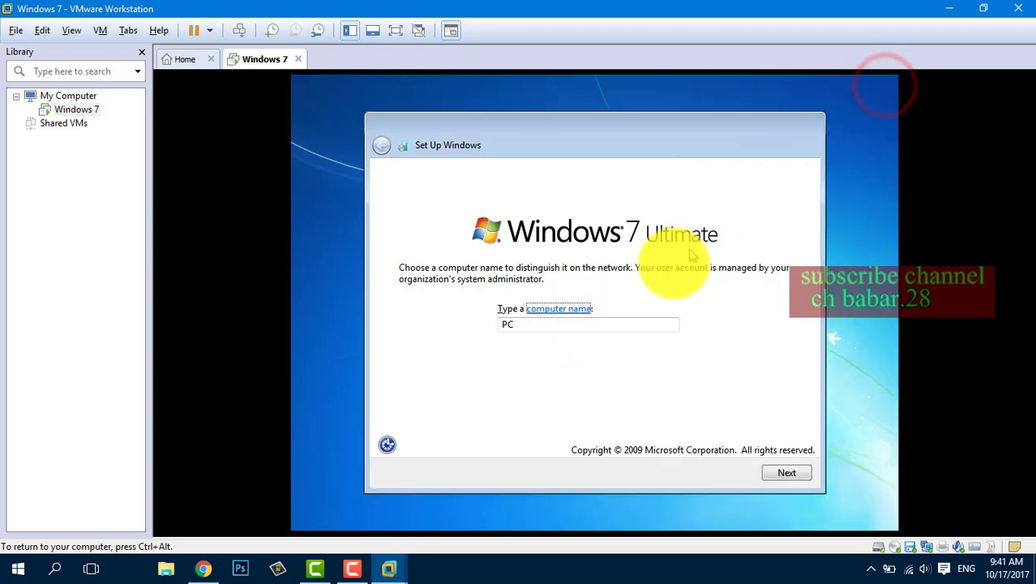
double_click(588, 325)
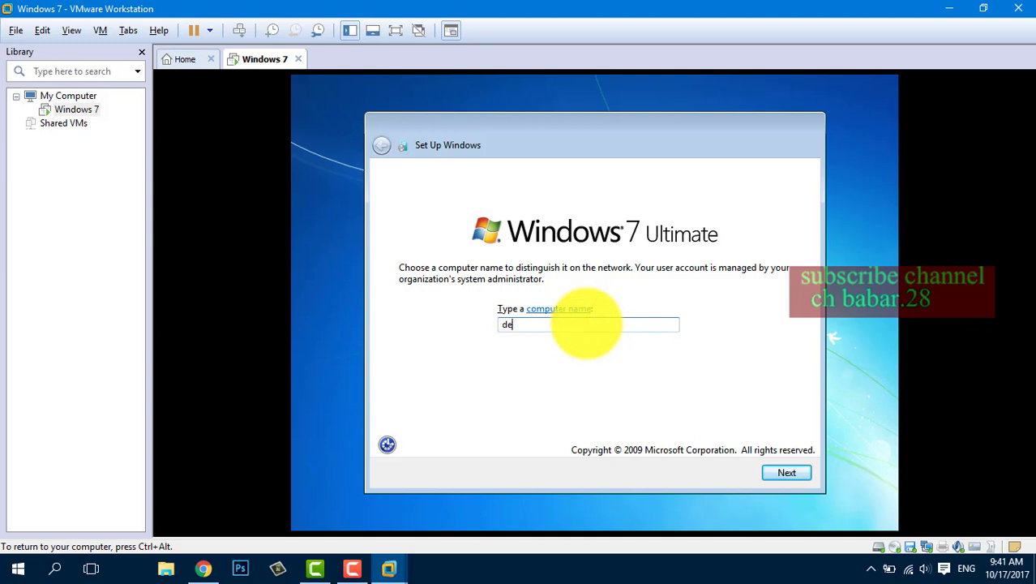
click(776, 477)
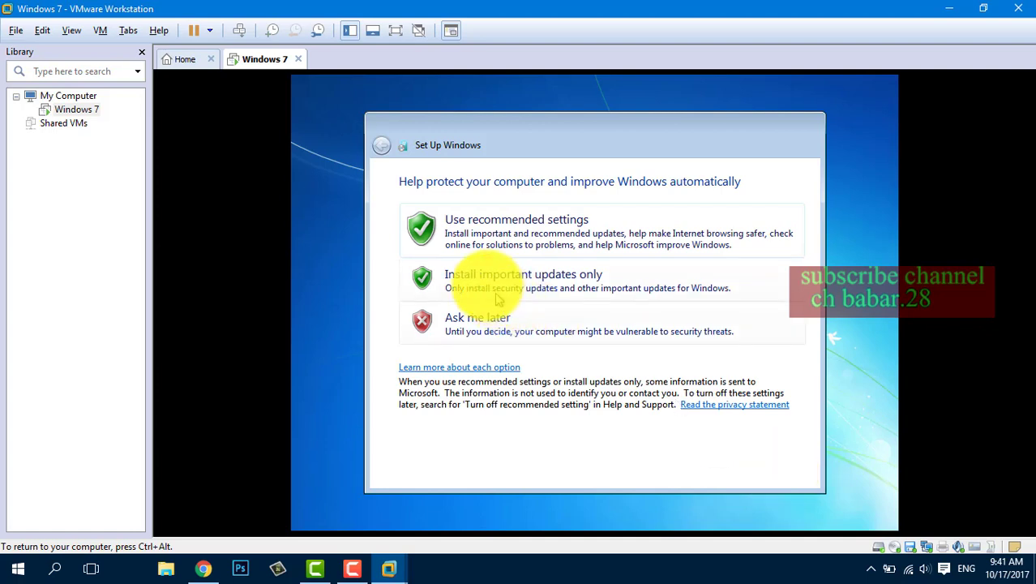
- Postpone the Windows update choice with Ask me later and set the computer's current location to Public network
click(493, 321)
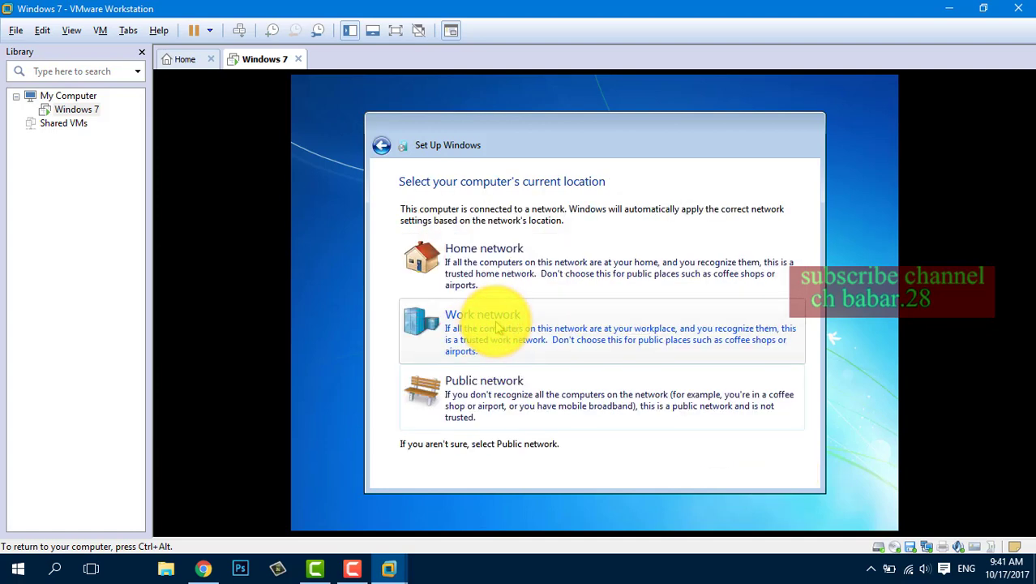
click(498, 390)
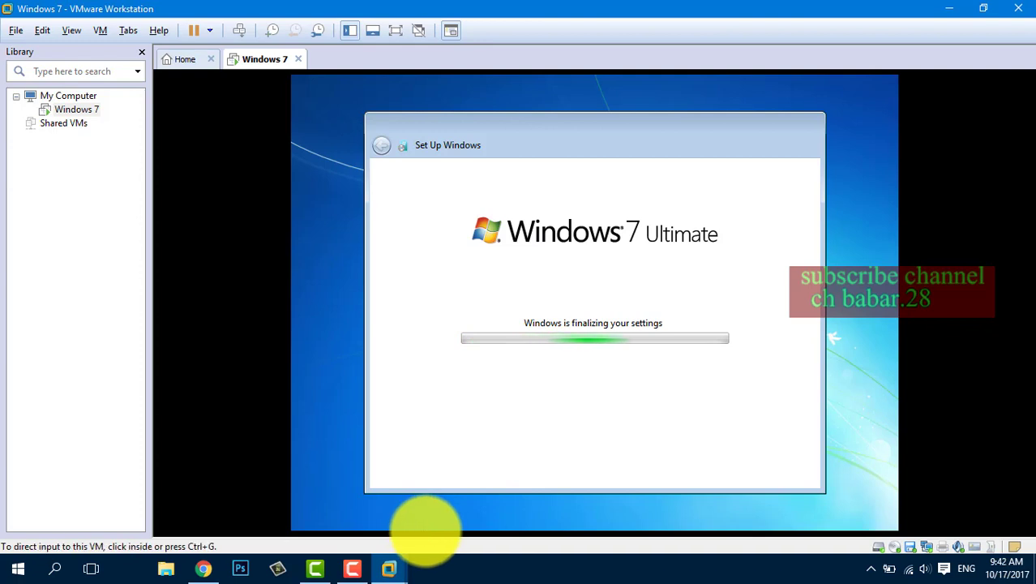
click(352, 572)
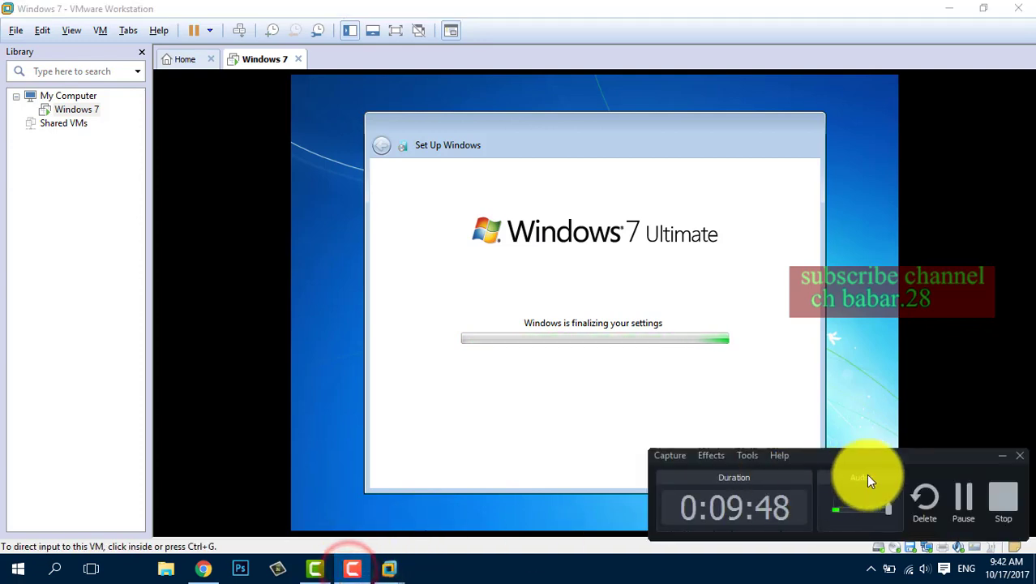
click(962, 496)
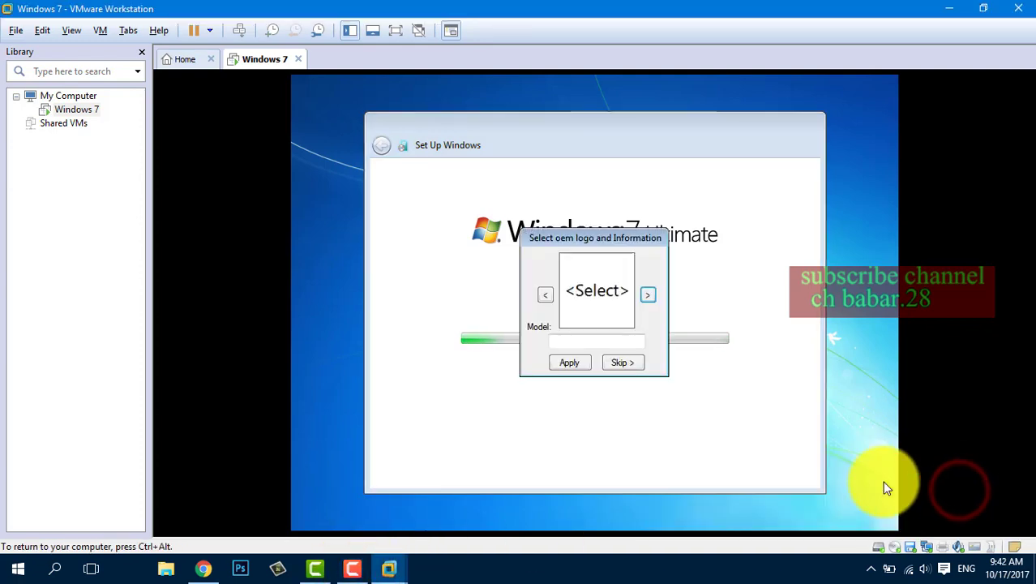
- Choose the Dell logo as the OEM logo, leave the model blank, and apply it
click(648, 295)
click(648, 294)
click(647, 295)
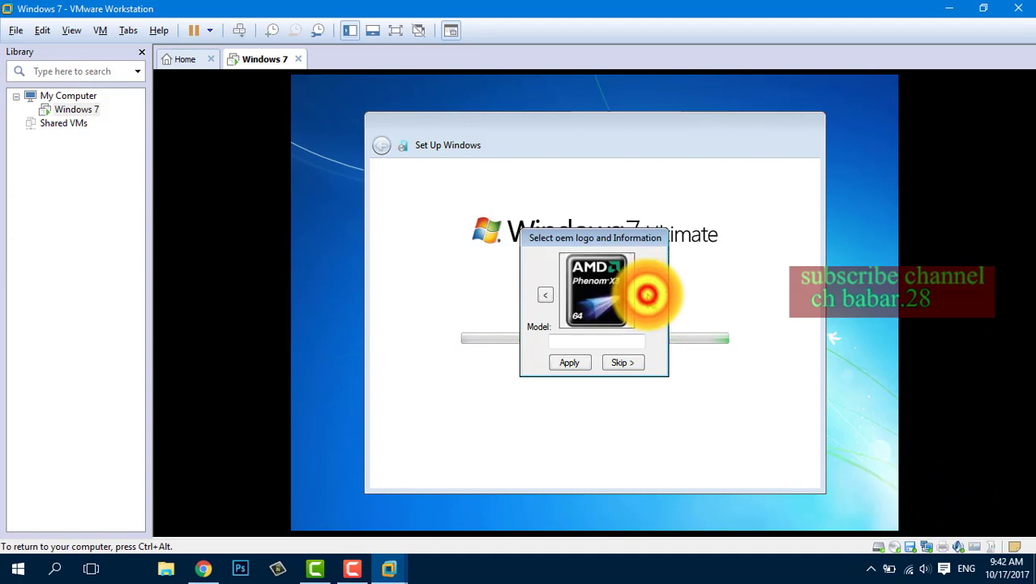
click(648, 294)
click(648, 294)
click(647, 295)
click(648, 294)
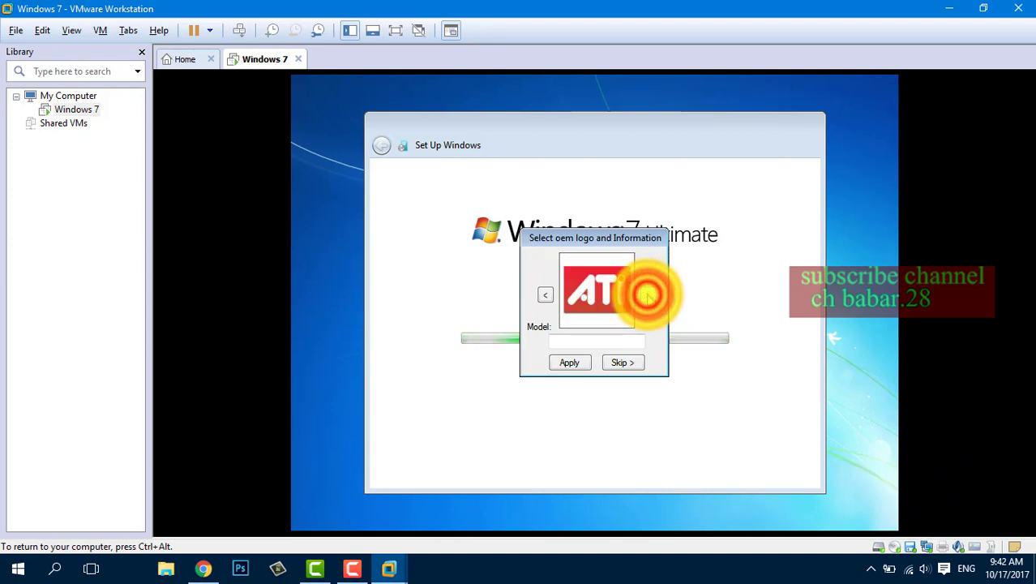
click(648, 295)
click(648, 294)
click(648, 294)
click(648, 294)
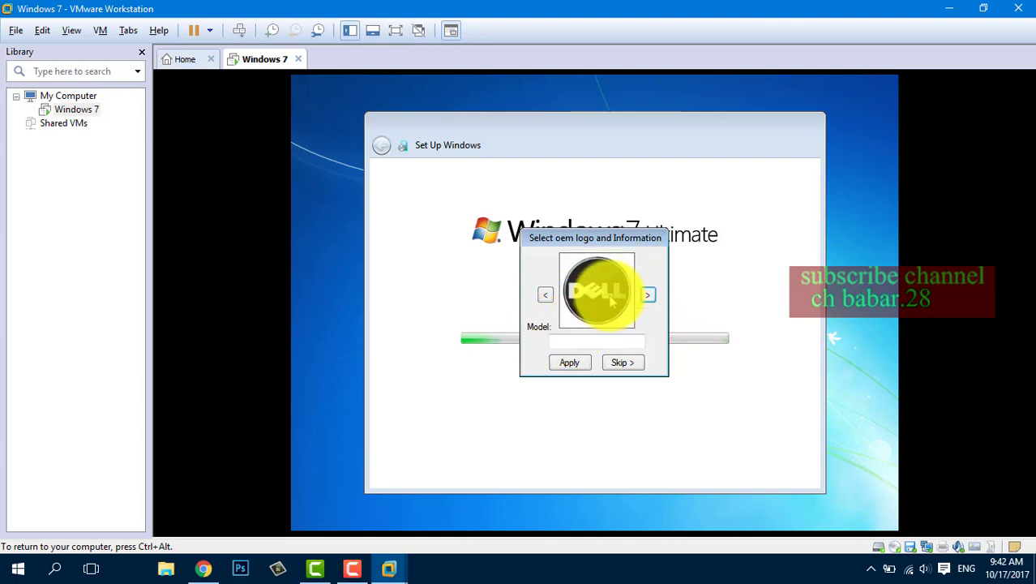
click(560, 365)
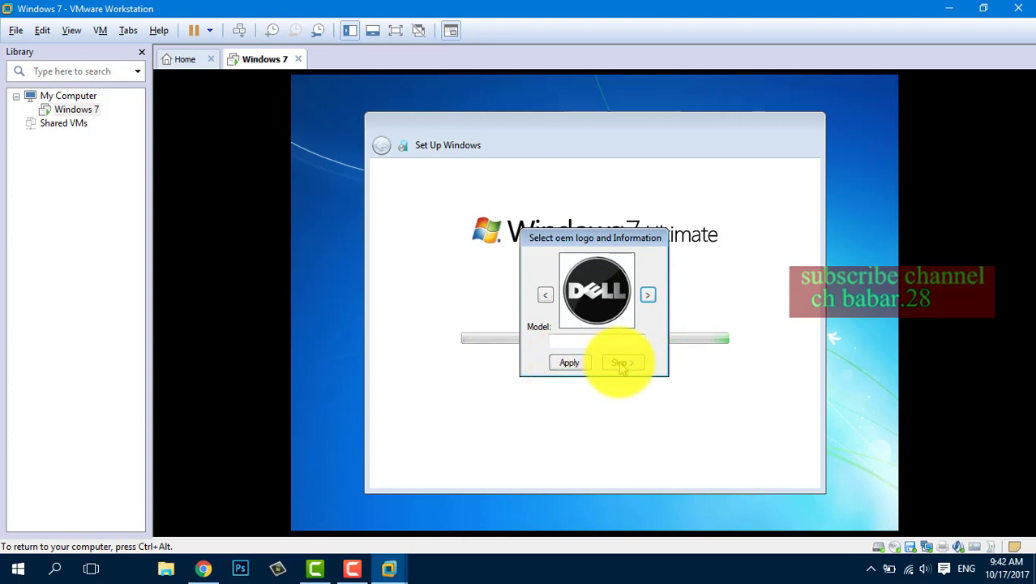
click(572, 362)
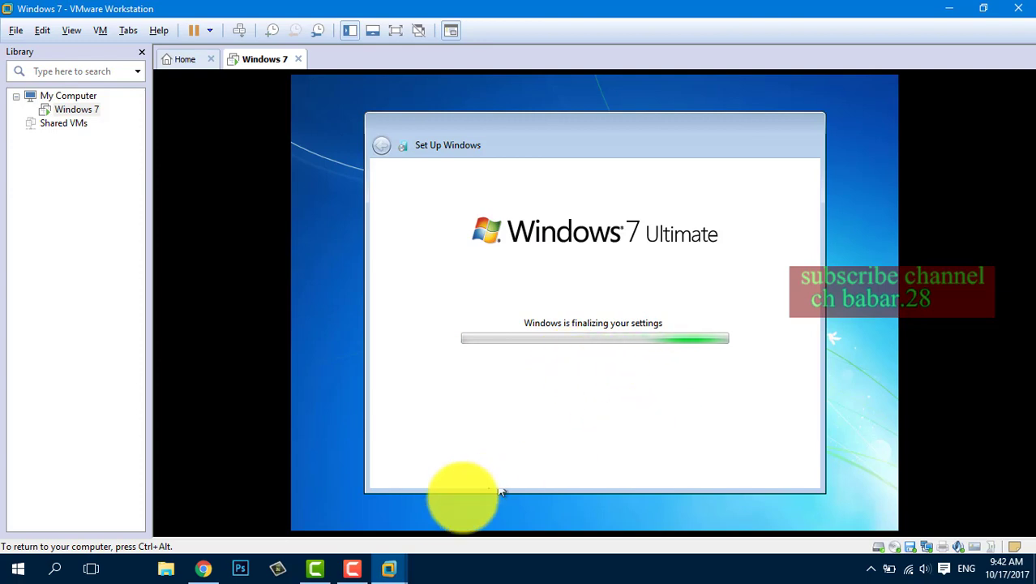
click(348, 568)
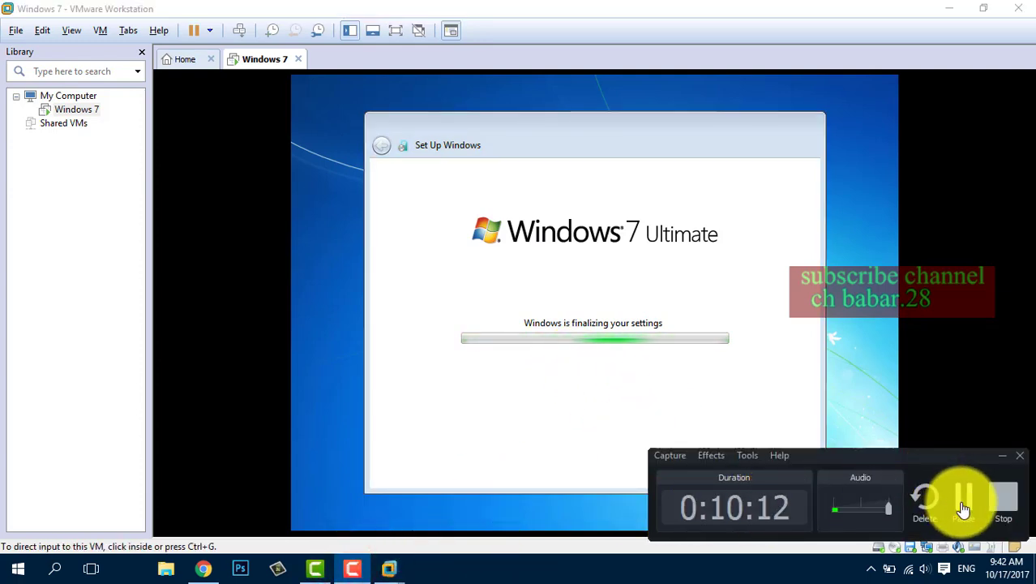
click(960, 496)
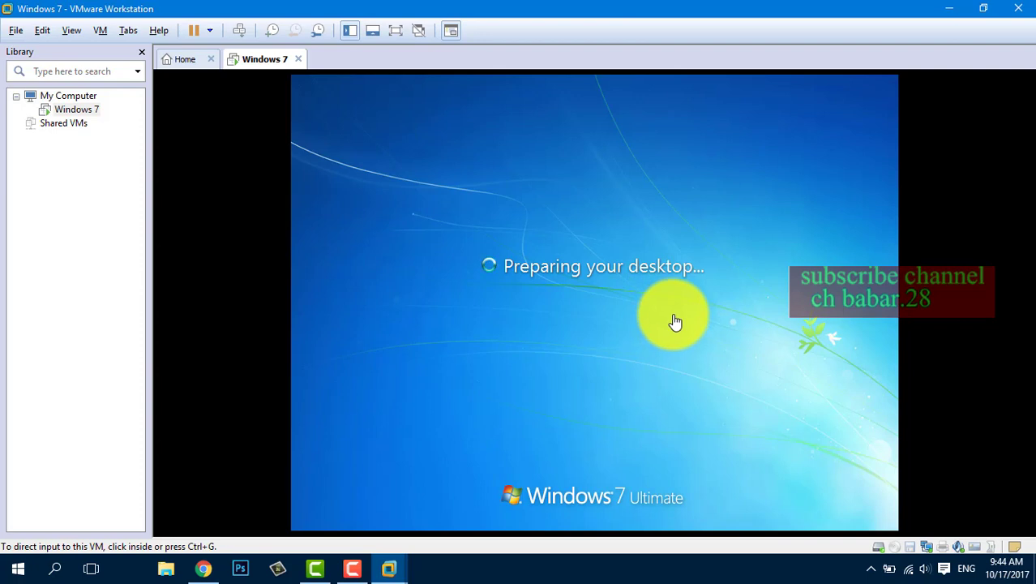
click(361, 568)
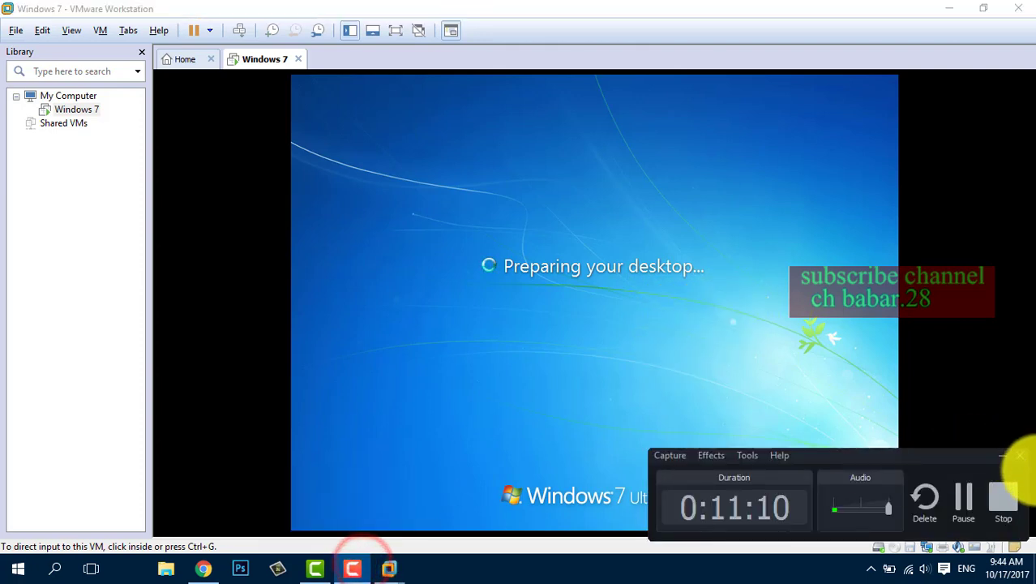
click(962, 498)
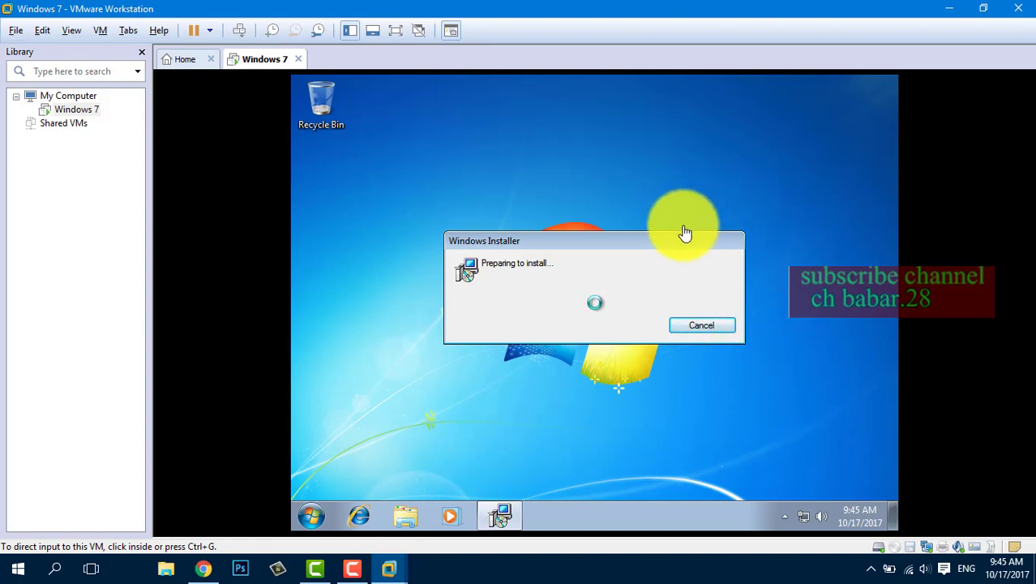
- Try to cancel the Windows Installer while it prepares to install
click(705, 327)
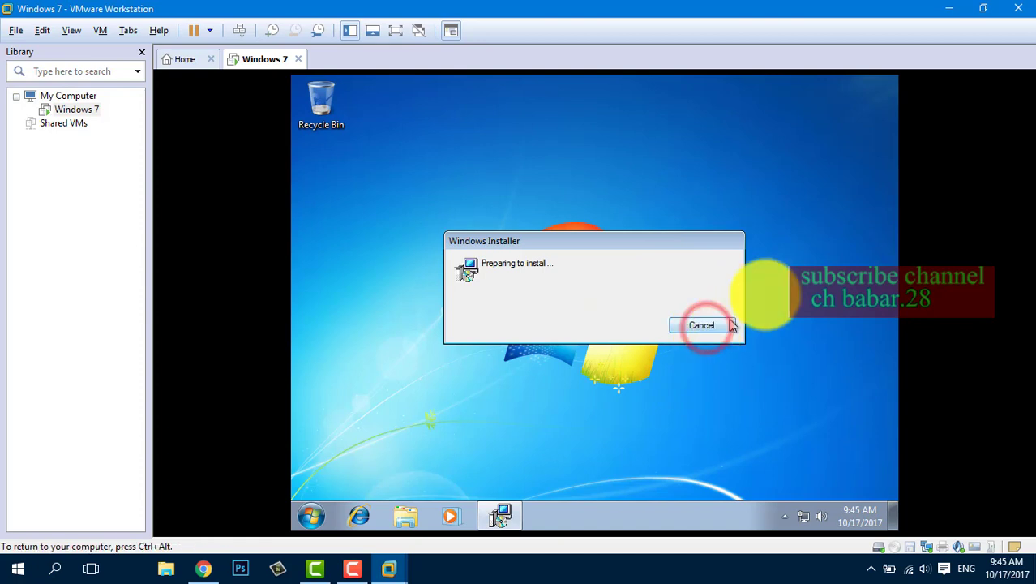
click(826, 164)
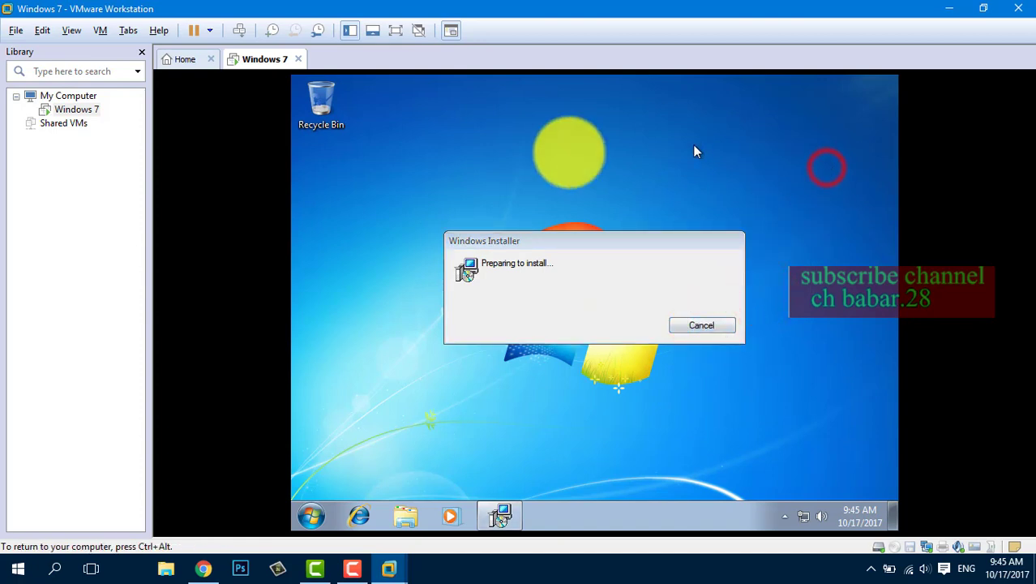
- Minimise the virtual machine and browser windows to show the host desktop, and reopen the Windows 7 virtual machine
key(ctrl+alt)
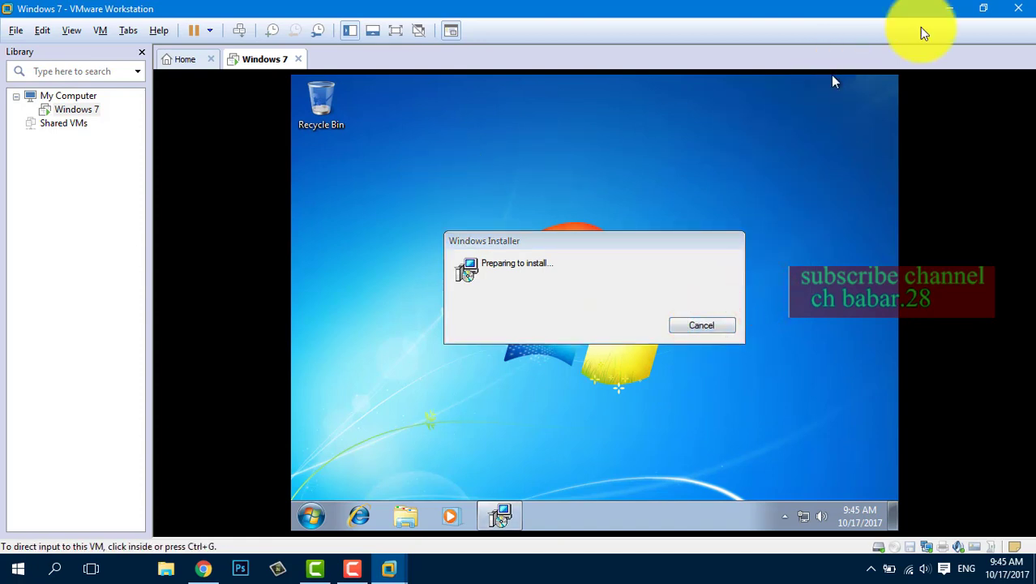
click(953, 10)
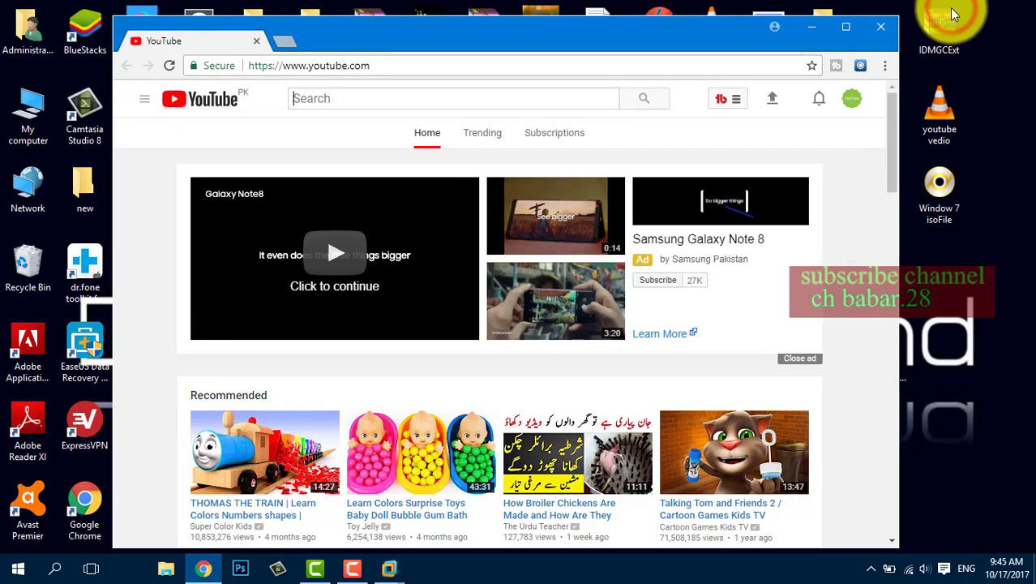
click(815, 30)
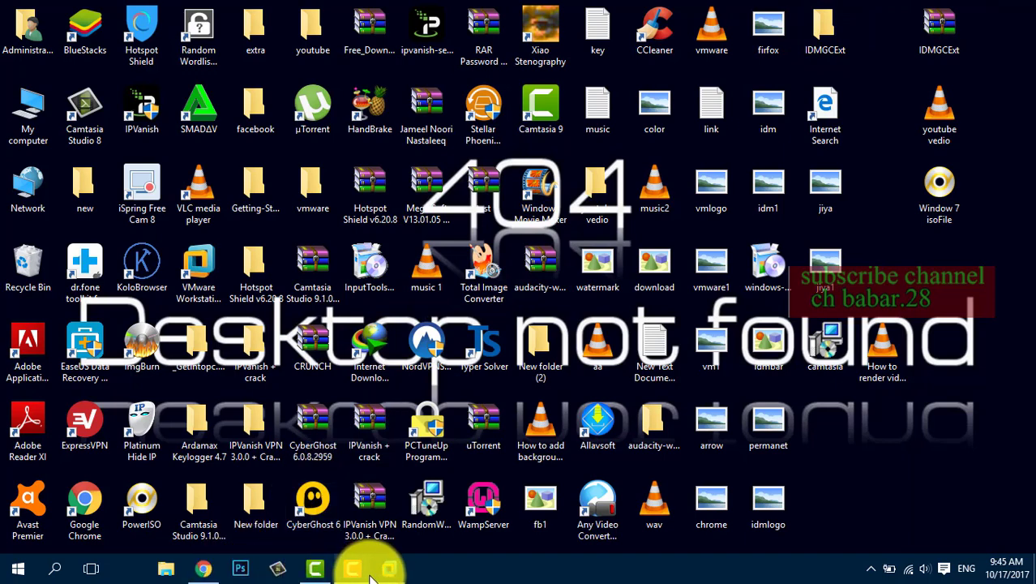
mouse_move(382, 568)
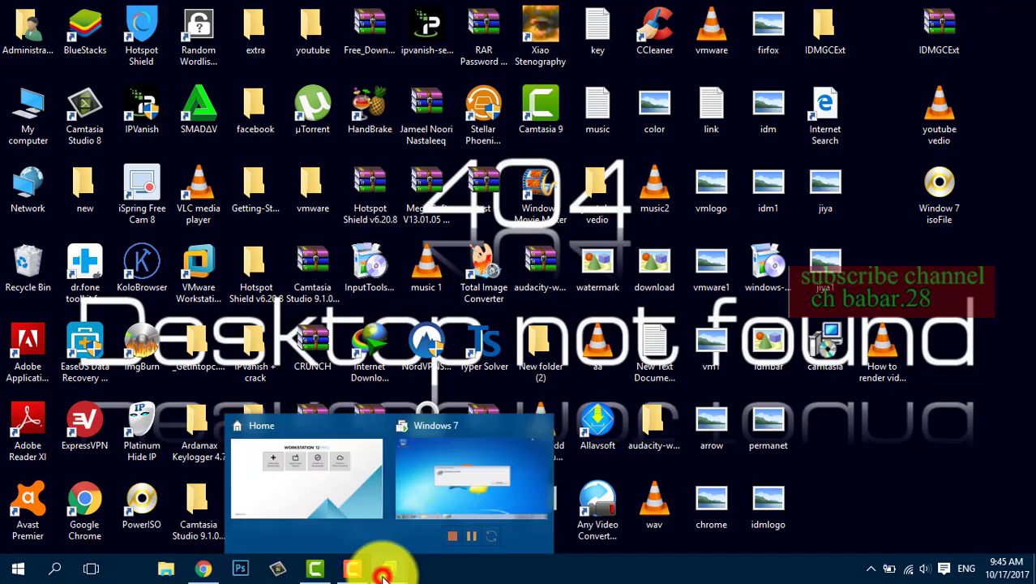
click(469, 469)
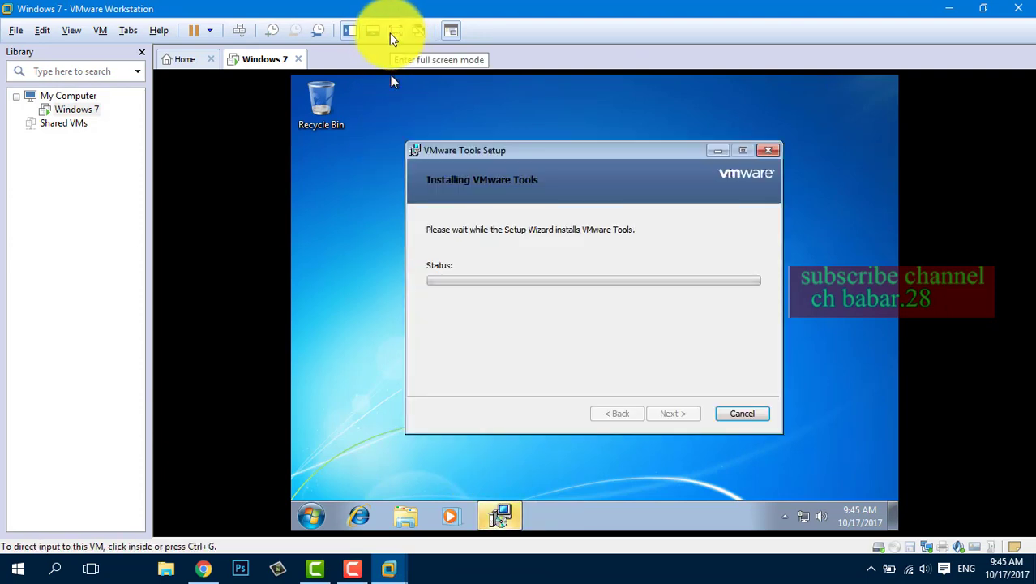
- Show the Windows 7 virtual machine in full screen mode and return it to the windowed view
click(390, 34)
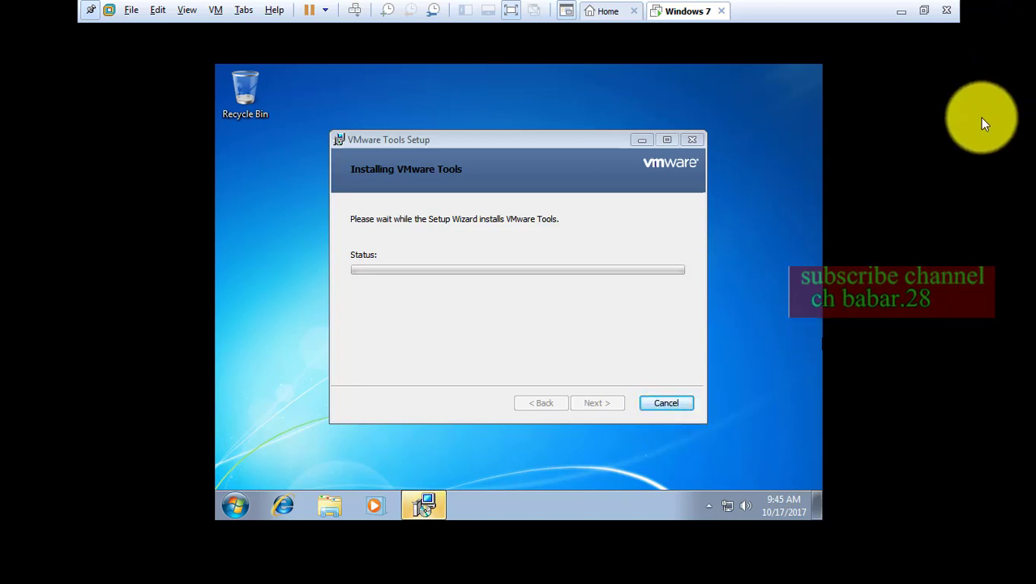
click(813, 77)
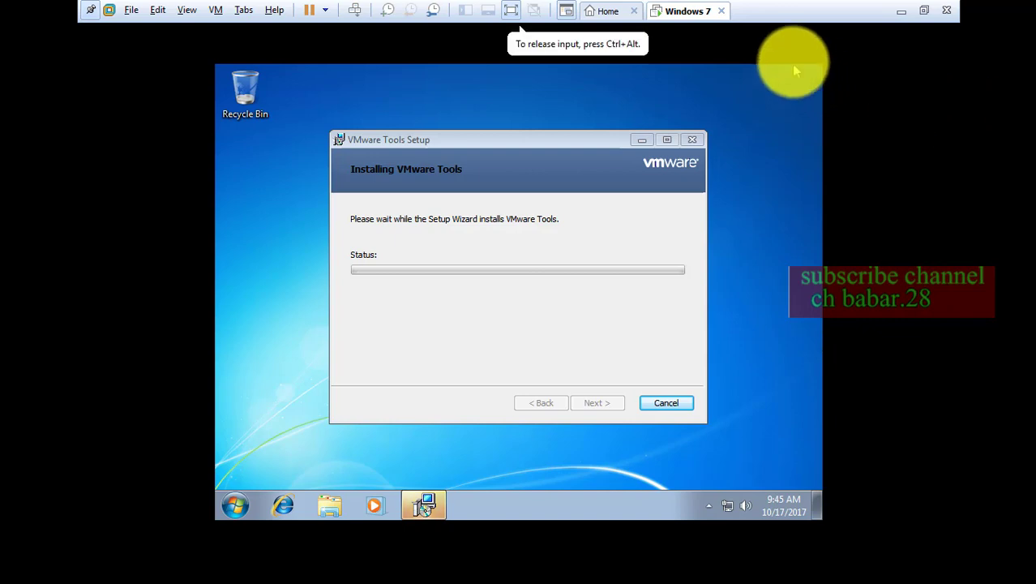
click(511, 12)
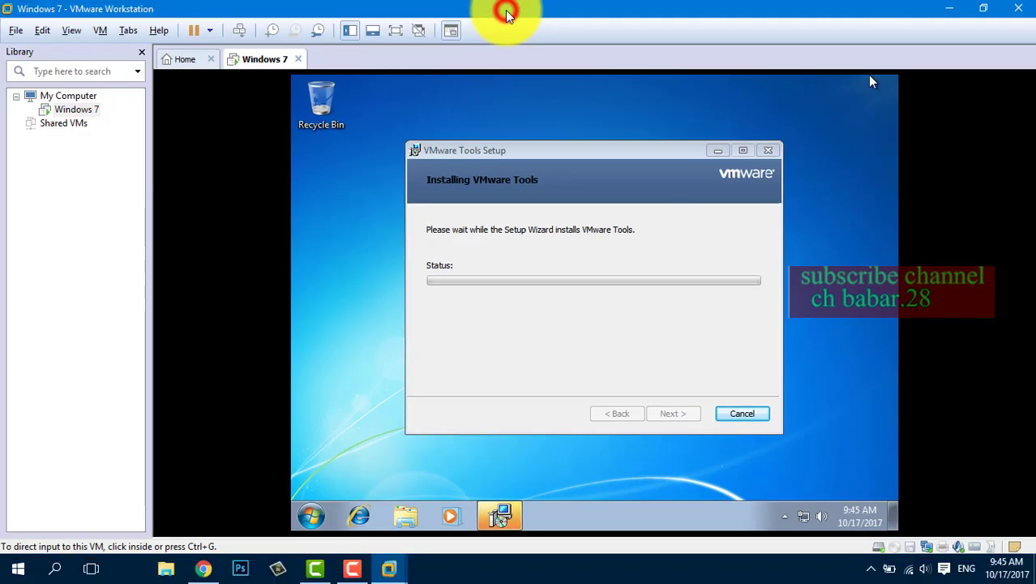
click(519, 87)
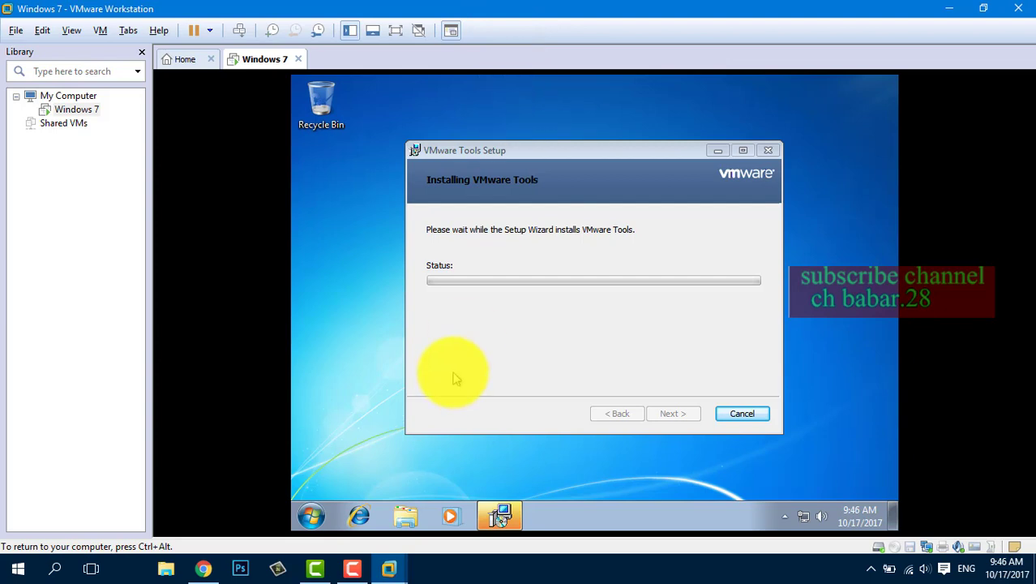
key(ctrl+alt)
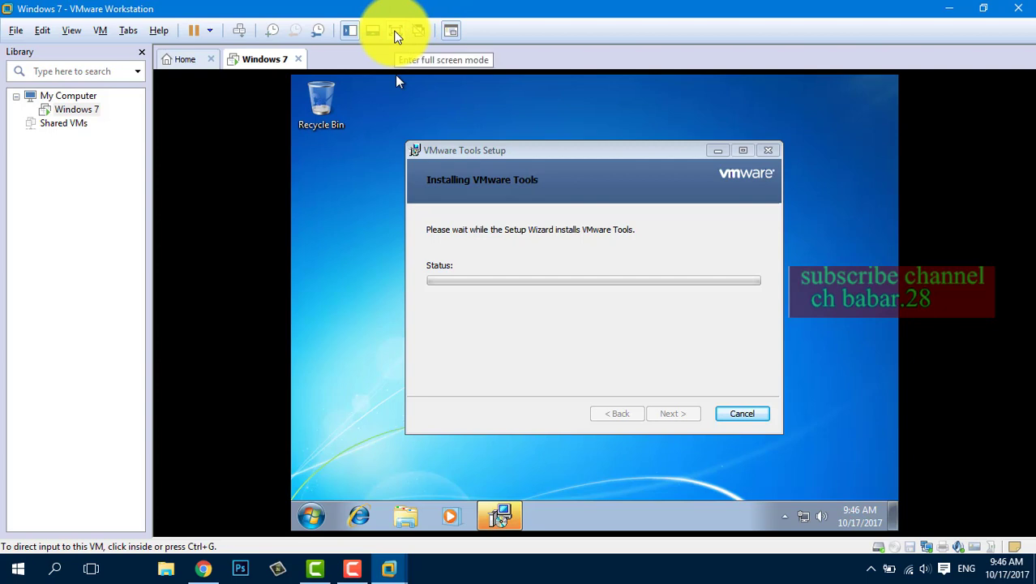
click(396, 80)
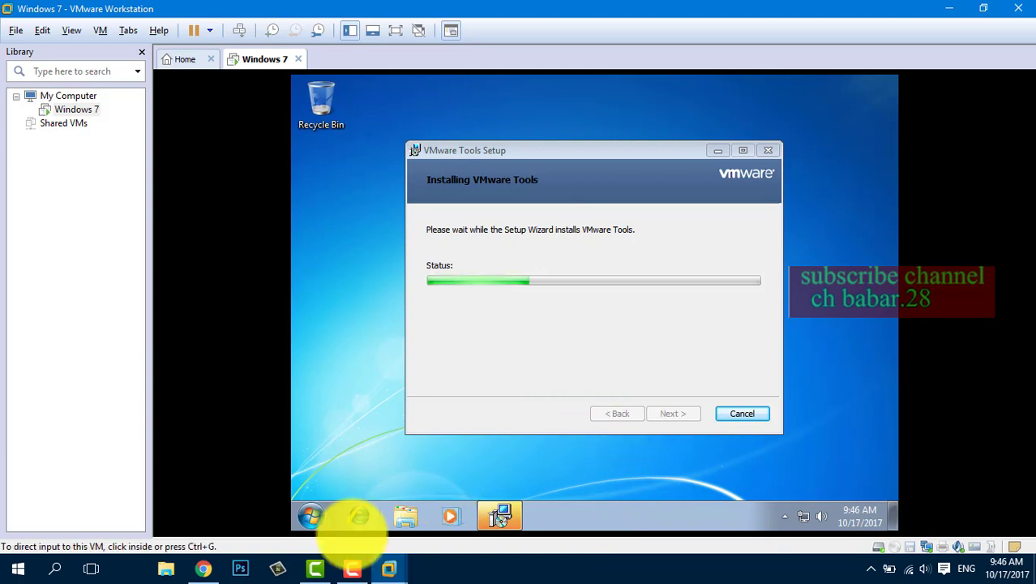
click(354, 567)
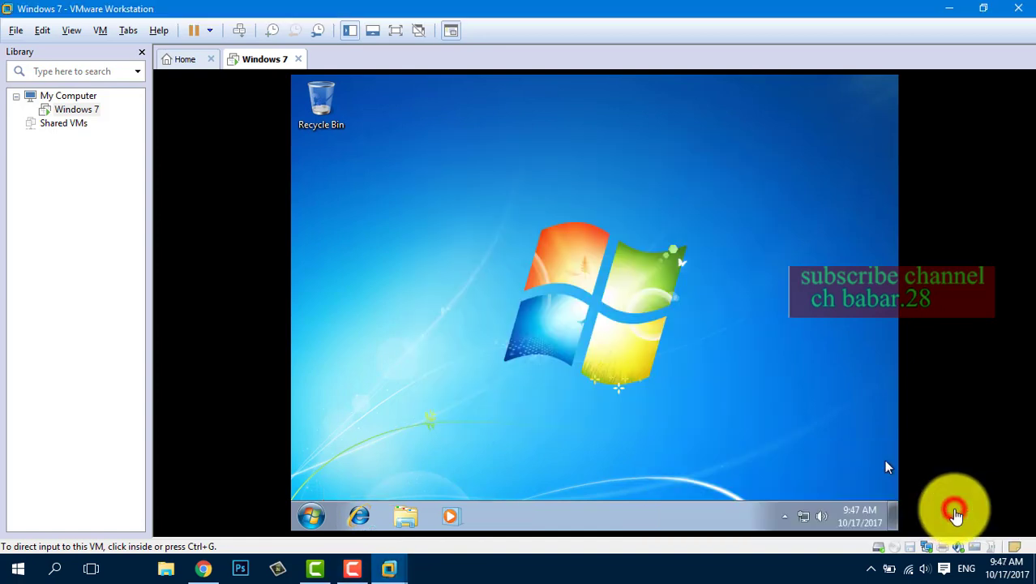
click(957, 514)
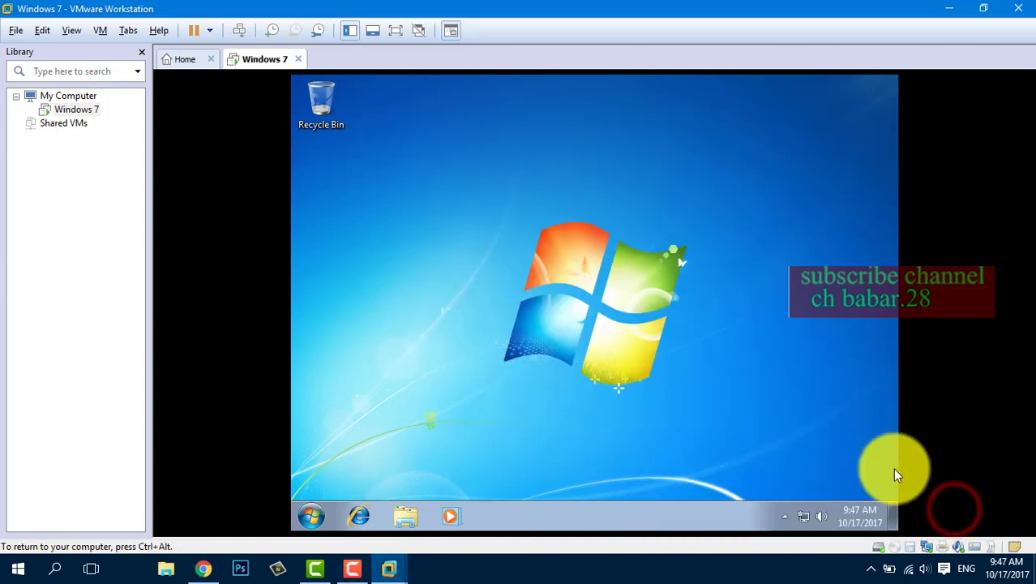